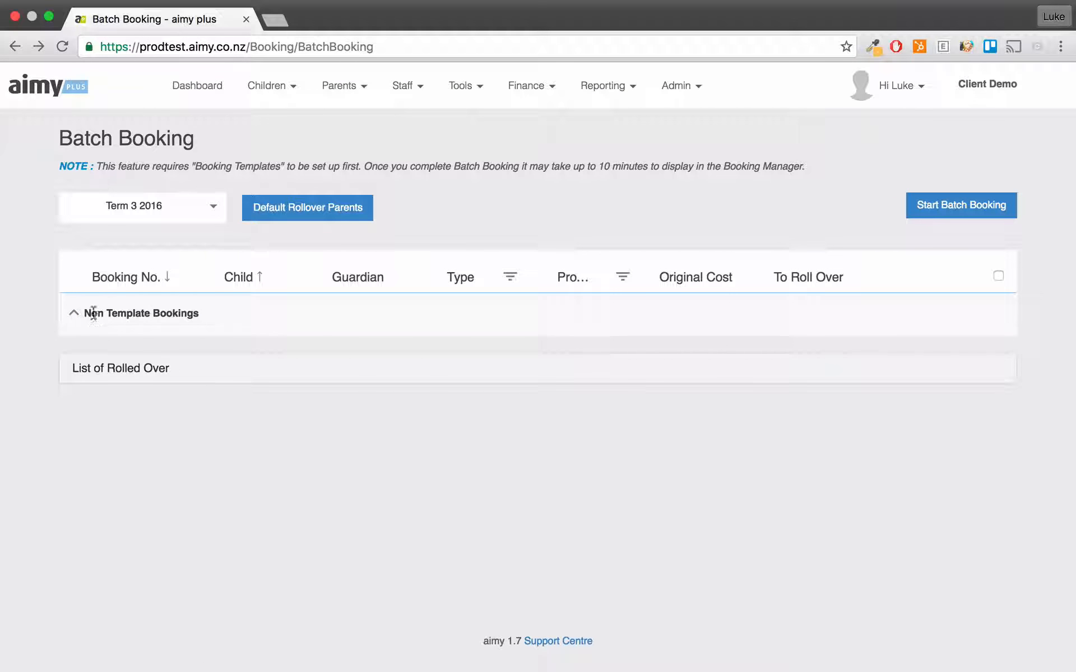
Expand the Non Template Bookings group and look through its bookings down to the List of Rolled Over section
left_click(74, 314)
scroll(163, 419, "down", 20)
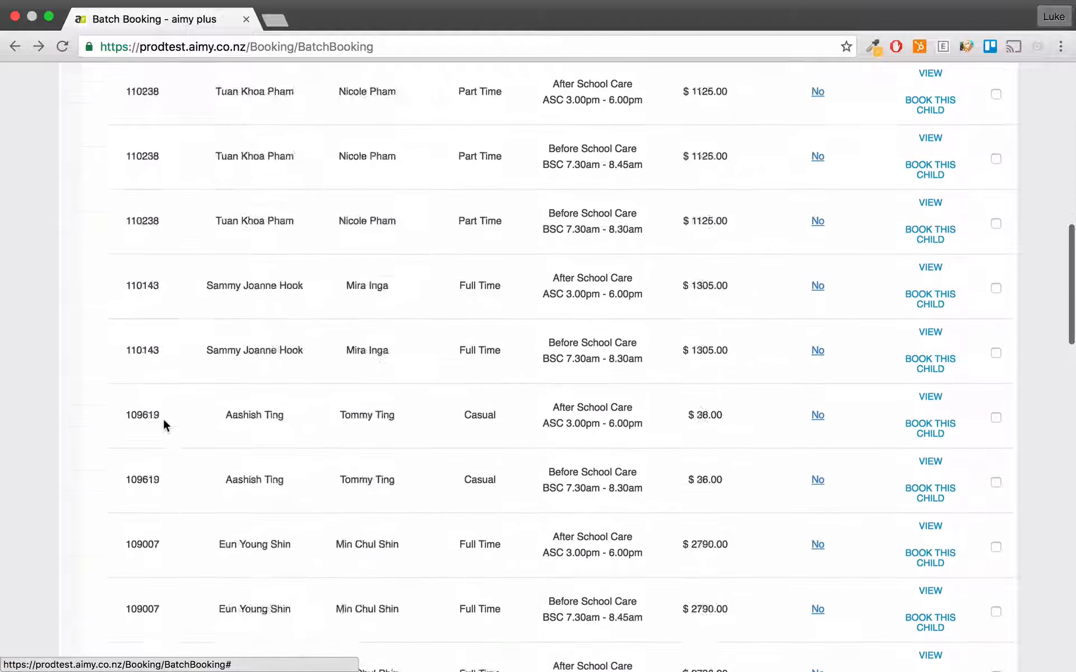
scroll(164, 421, "up", 20)
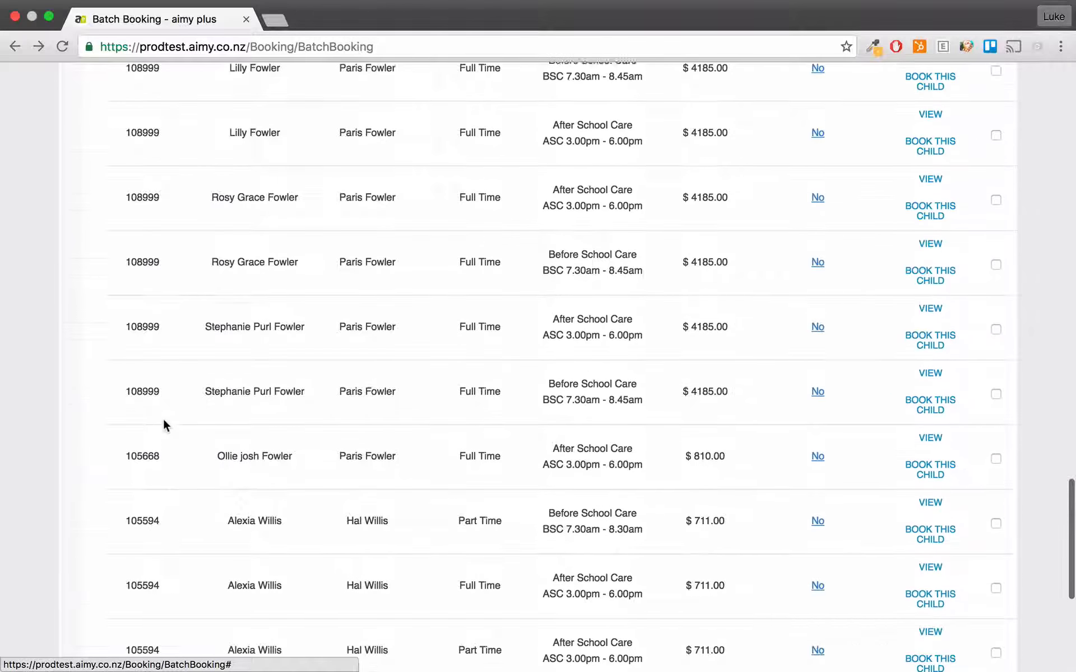
scroll(163, 419, "up", 15)
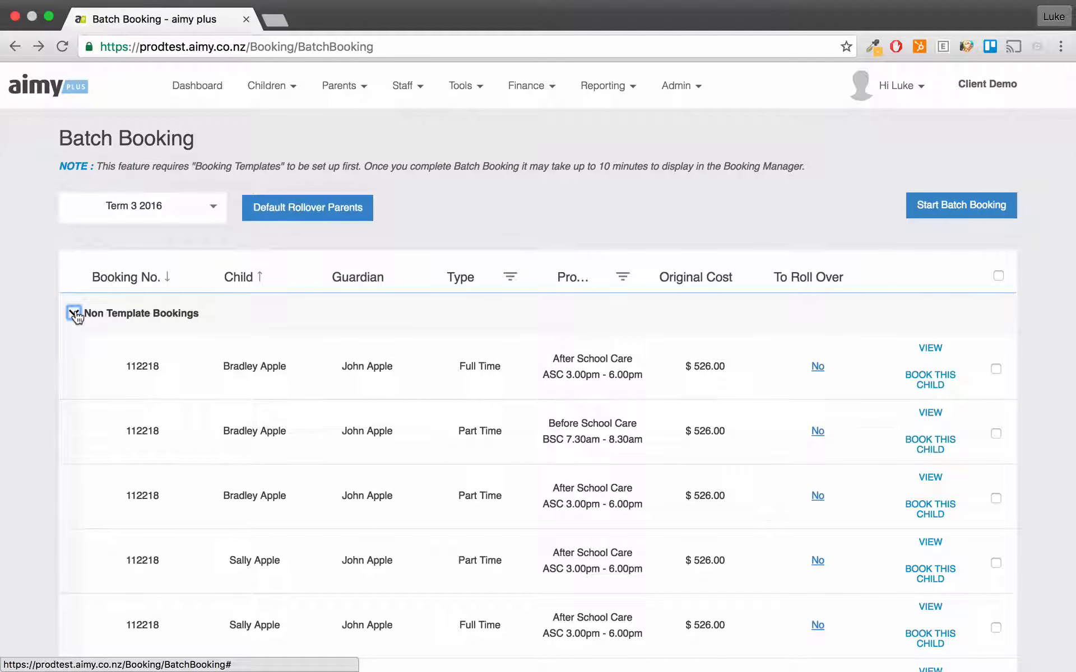
left_click(74, 314)
left_click(73, 314)
left_click(74, 313)
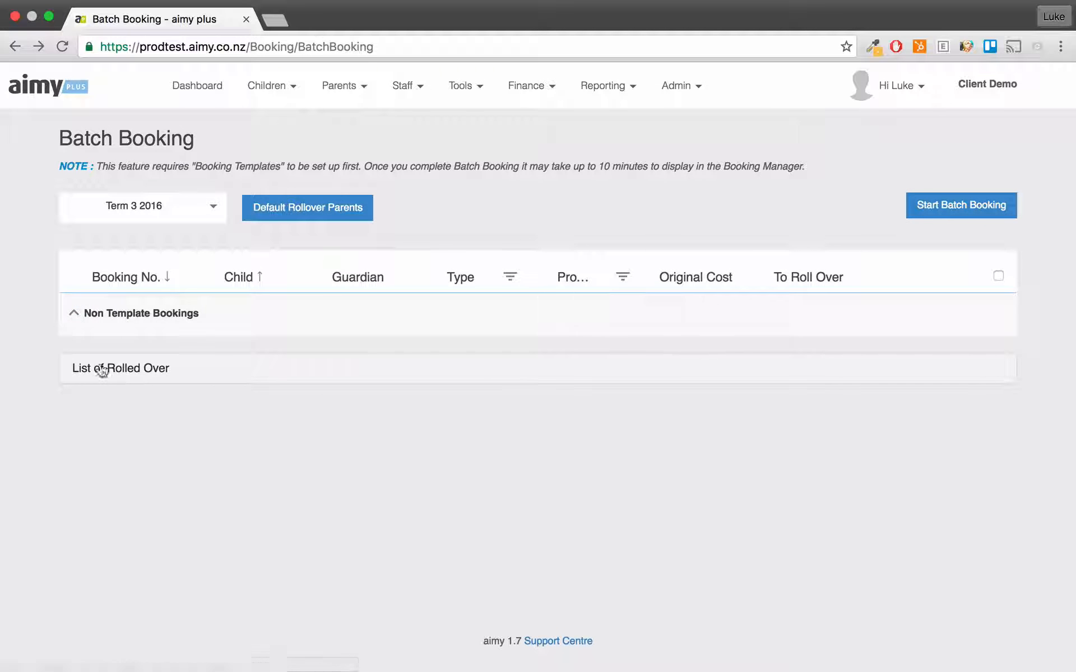
left_click(74, 313)
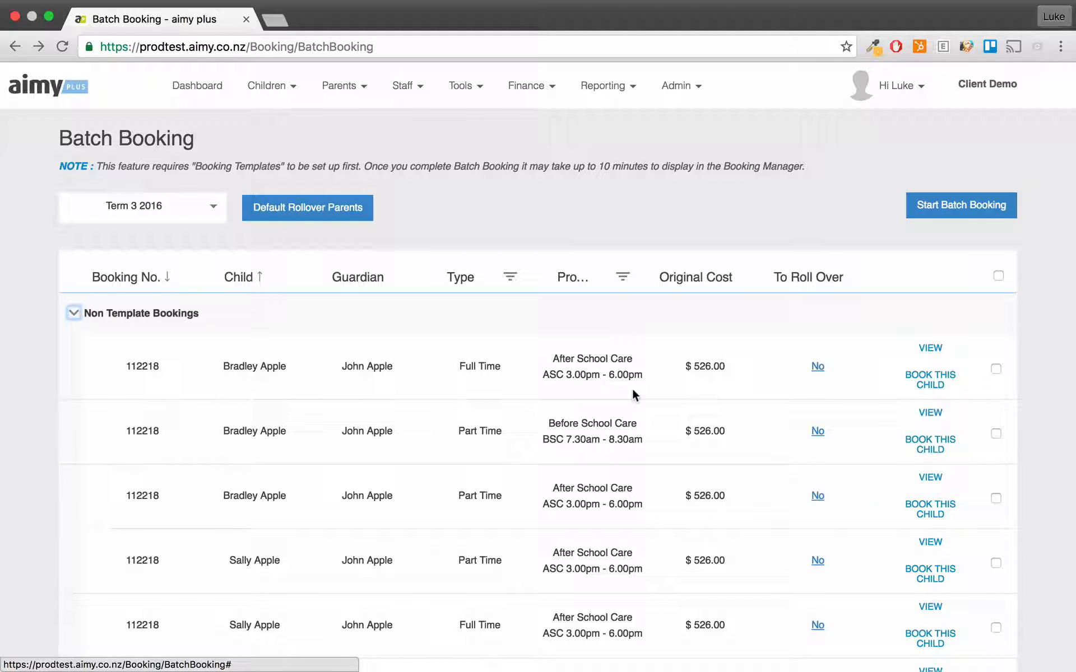
scroll(115, 362, "down", 20)
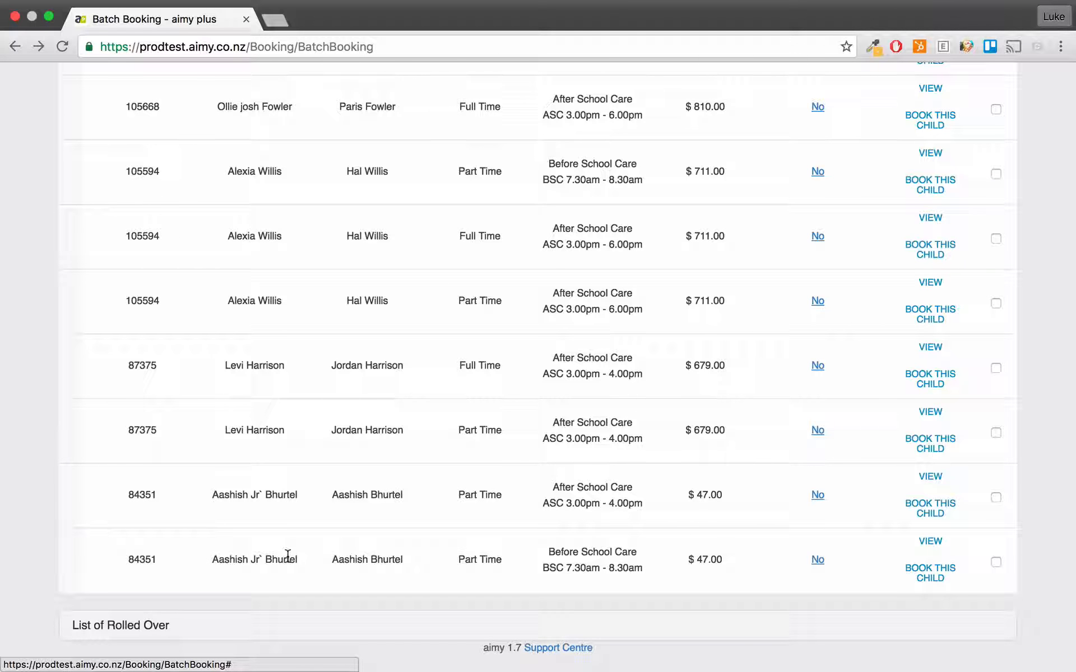
scroll(284, 554, "down", 3)
scroll(181, 636, "up", 3)
scroll(181, 636, "up", 15)
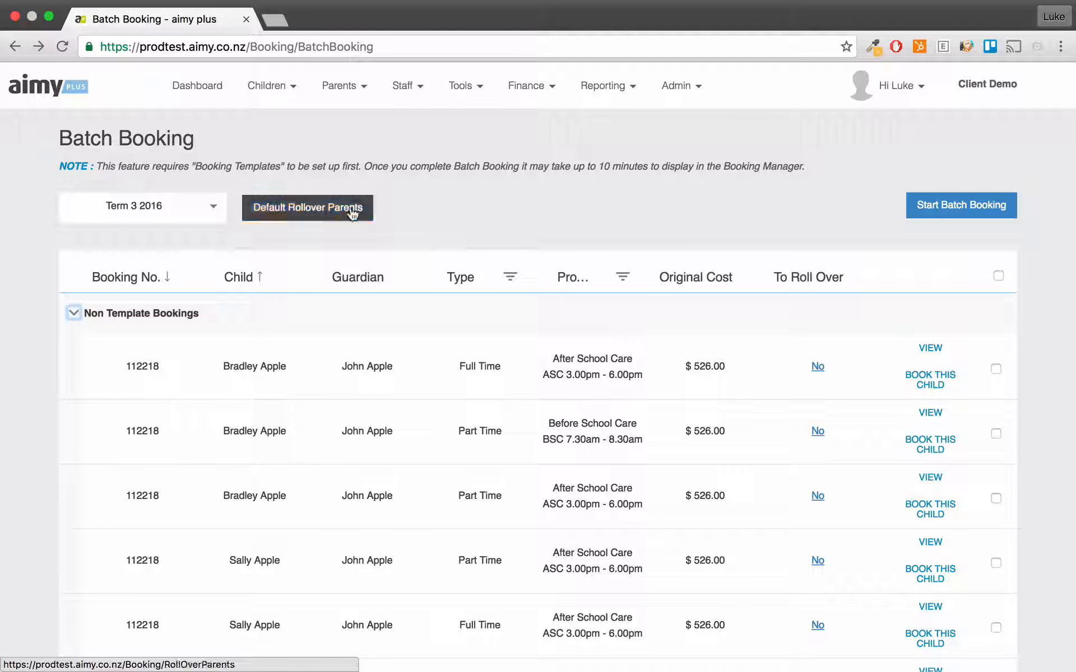
Add the guardian of the first listed bookings to the default rollover parents with the program category After School Care
left_click(322, 213)
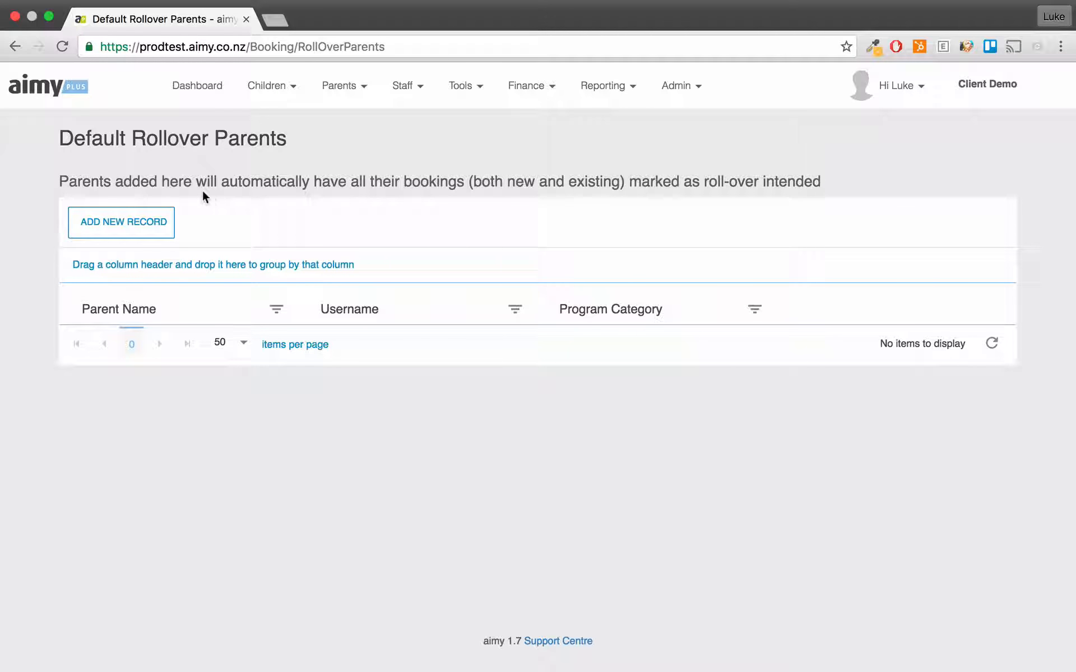
left_click(148, 223)
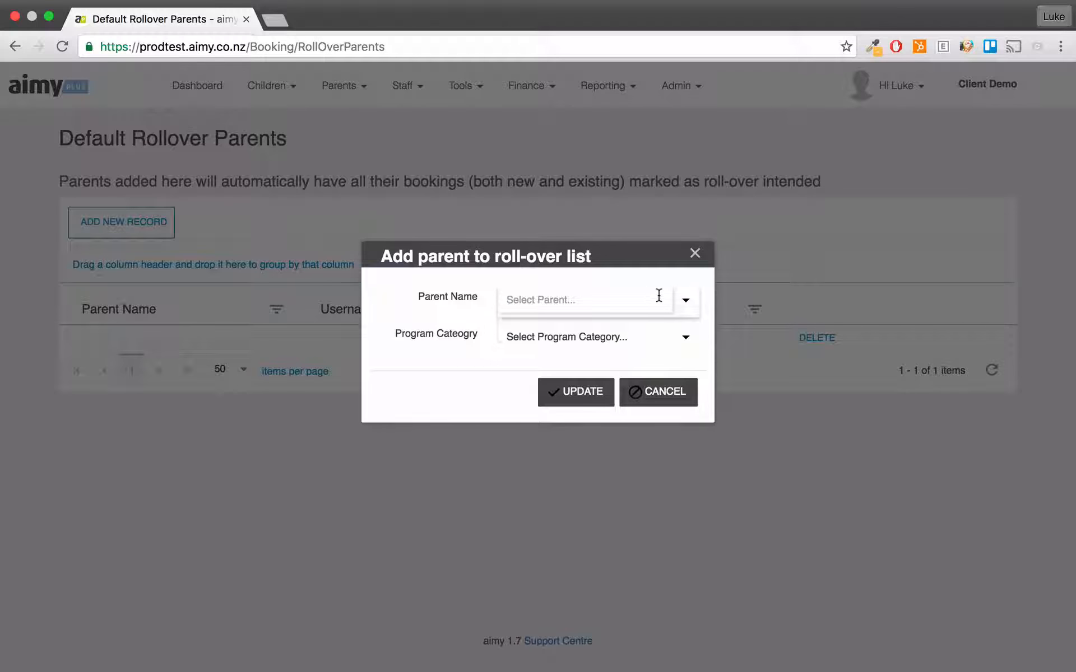
left_click(659, 295)
scroll(601, 431, "down", 2)
left_click(598, 390)
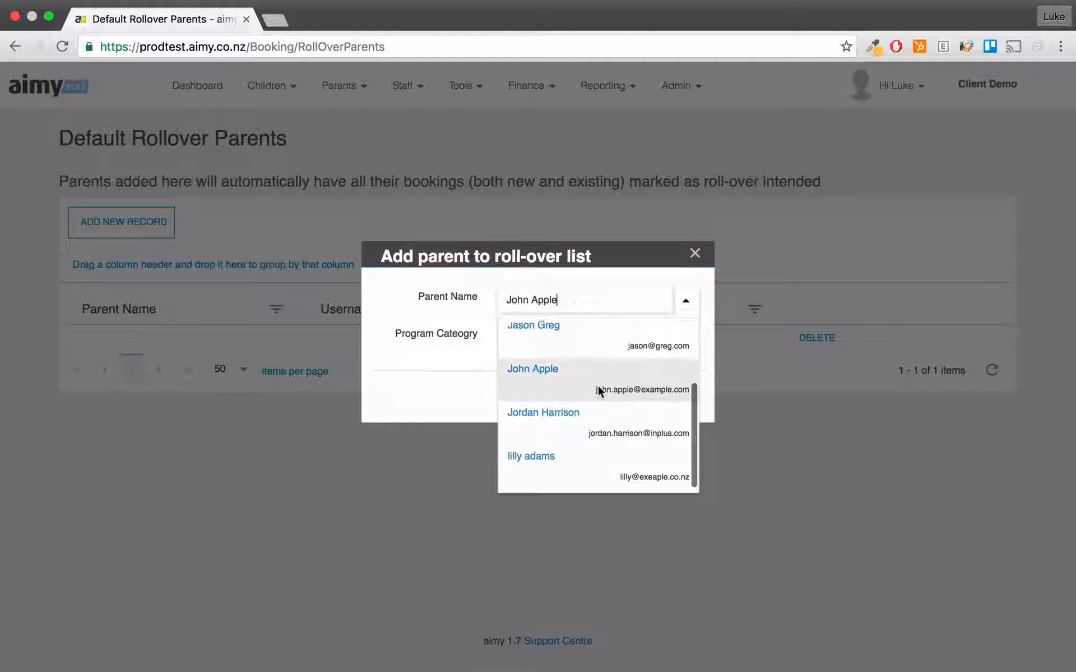
left_click(661, 348)
left_click(600, 395)
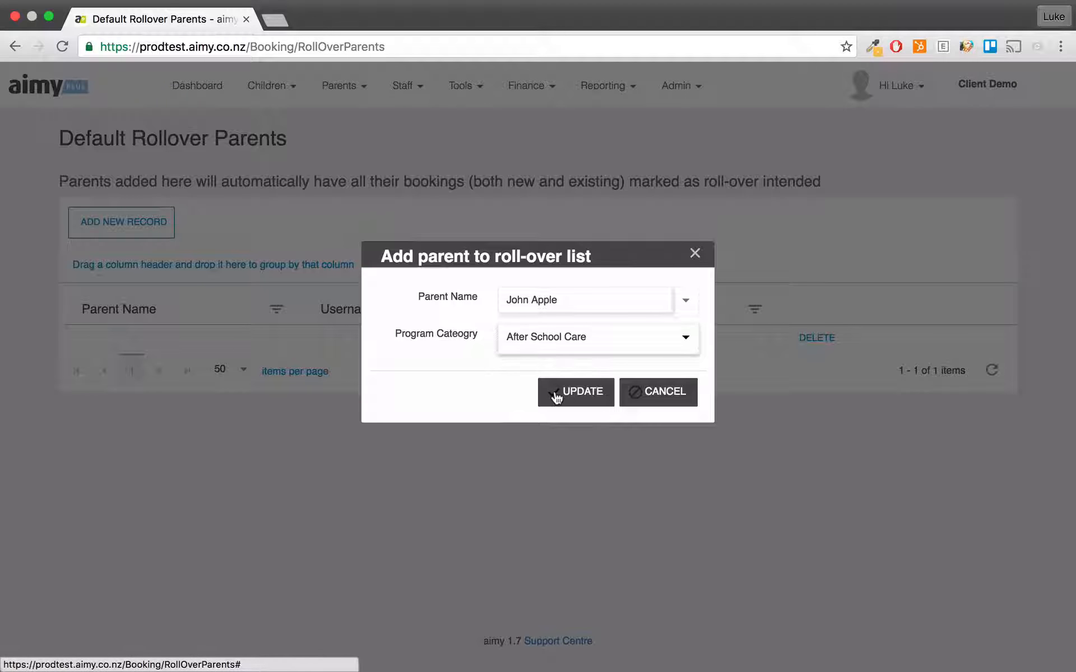
left_click(556, 395)
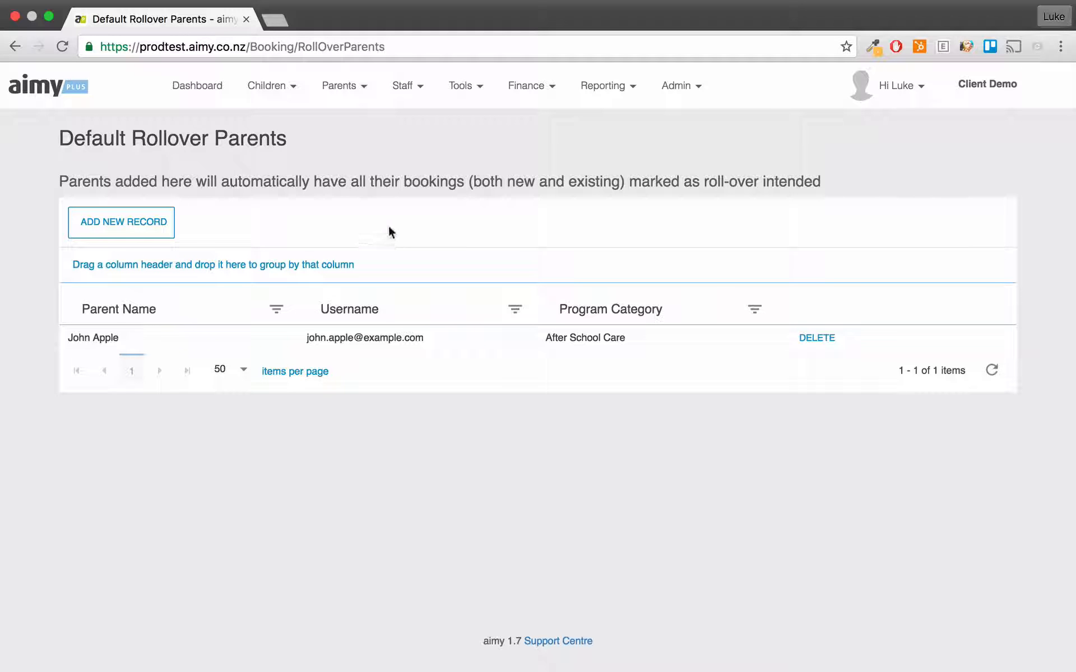
Return to the Batch Booking page, reload it and check the To Roll Over values for the added parent's bookings
left_click(14, 47)
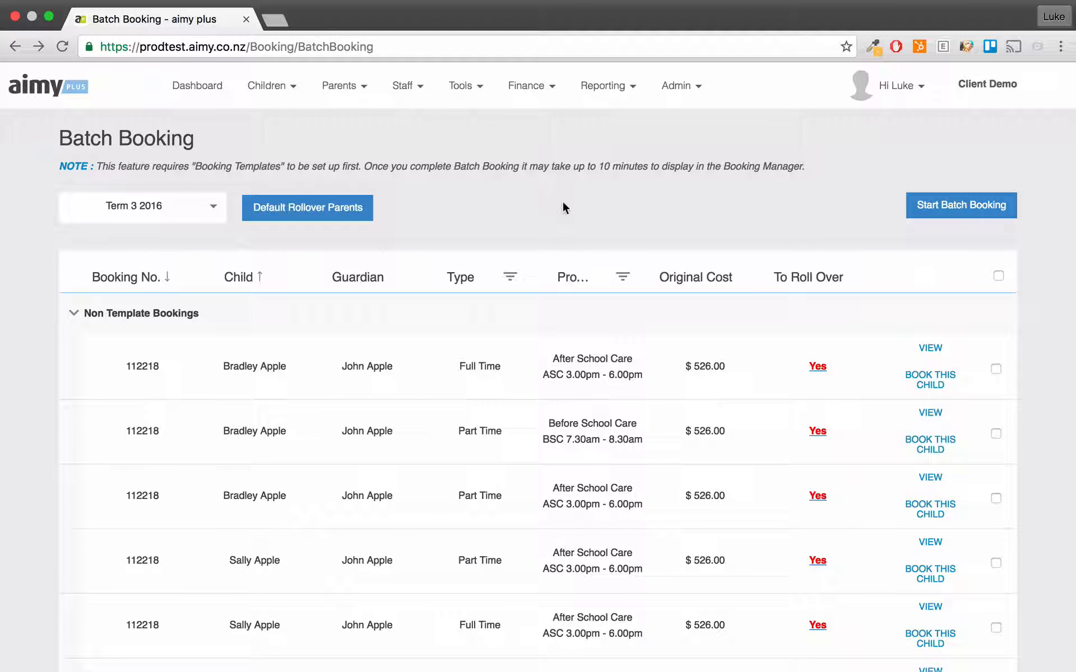
key("super+r")
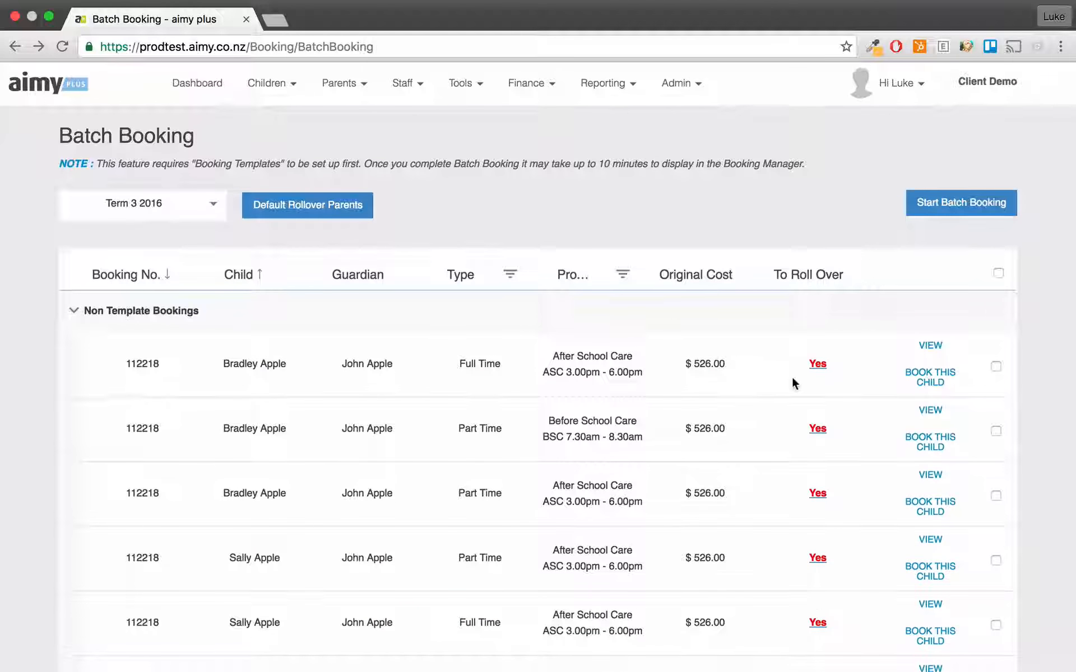
scroll(605, 369, "down", 1)
scroll(374, 406, "down", 4)
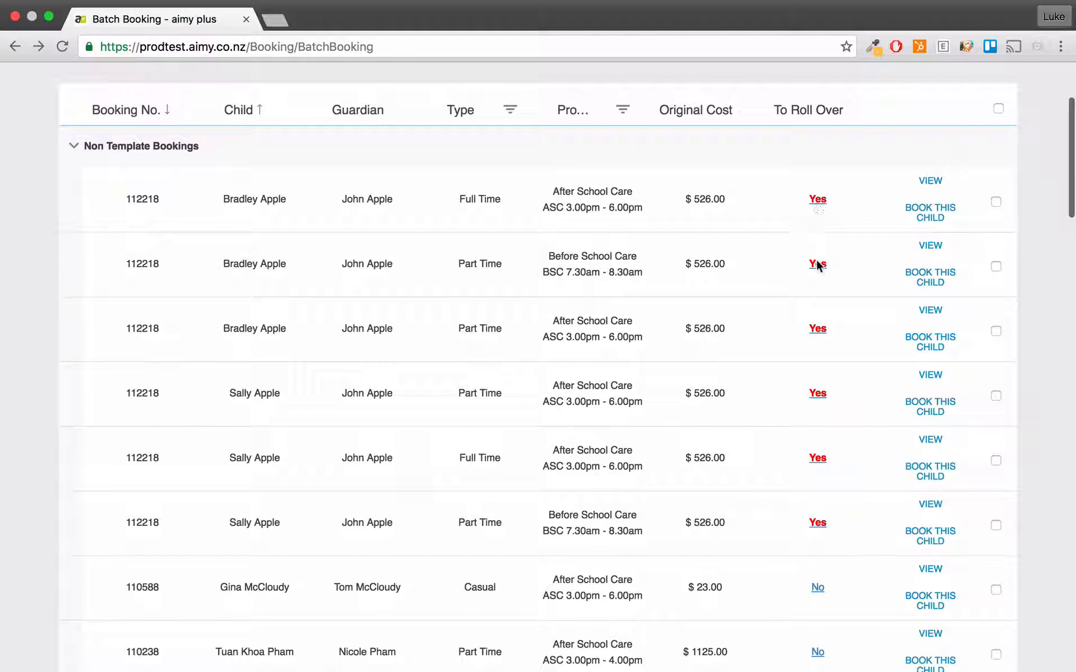
Mark the $23.00 casual After School Care booking for rollover and confirm adding its parent to the roll-over list
scroll(816, 541, "down", 5)
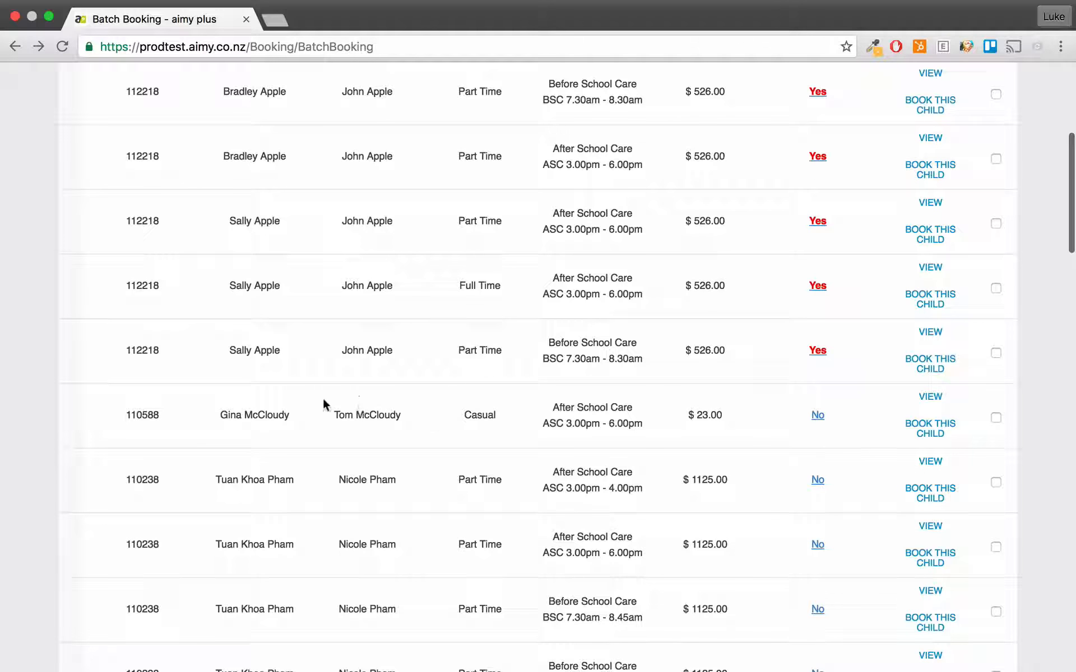
left_click(817, 415)
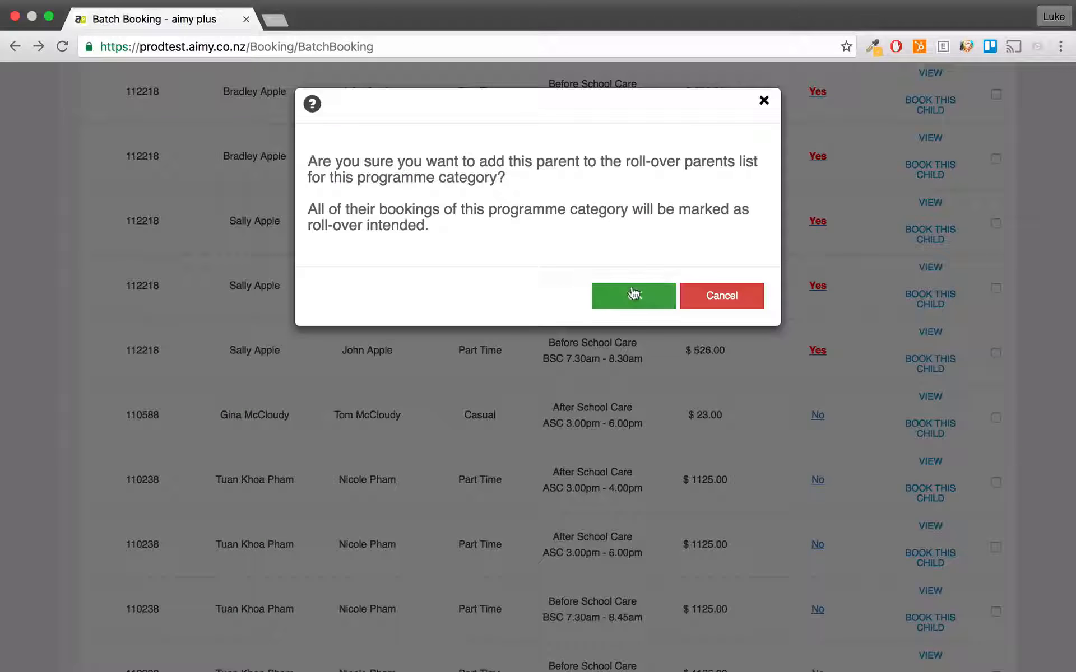
left_click(627, 298)
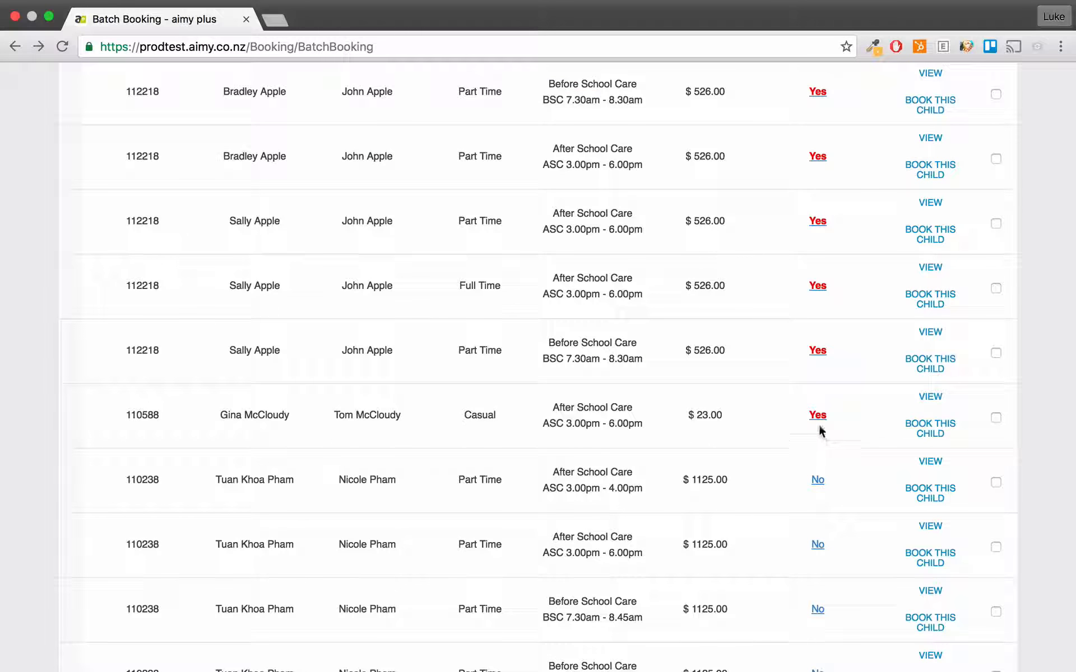
Compare the To Roll Over column across the marked and unmarked bookings in the Non Template Bookings list
scroll(808, 433, "up", 5)
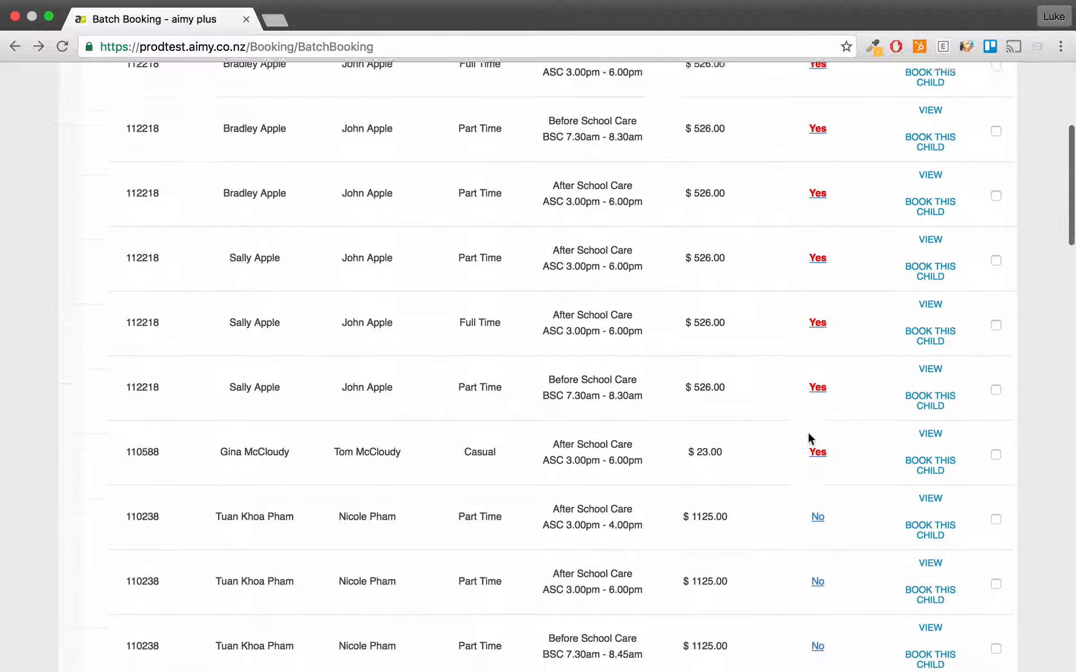
scroll(808, 432, "down", 4)
scroll(817, 409, "up", 8)
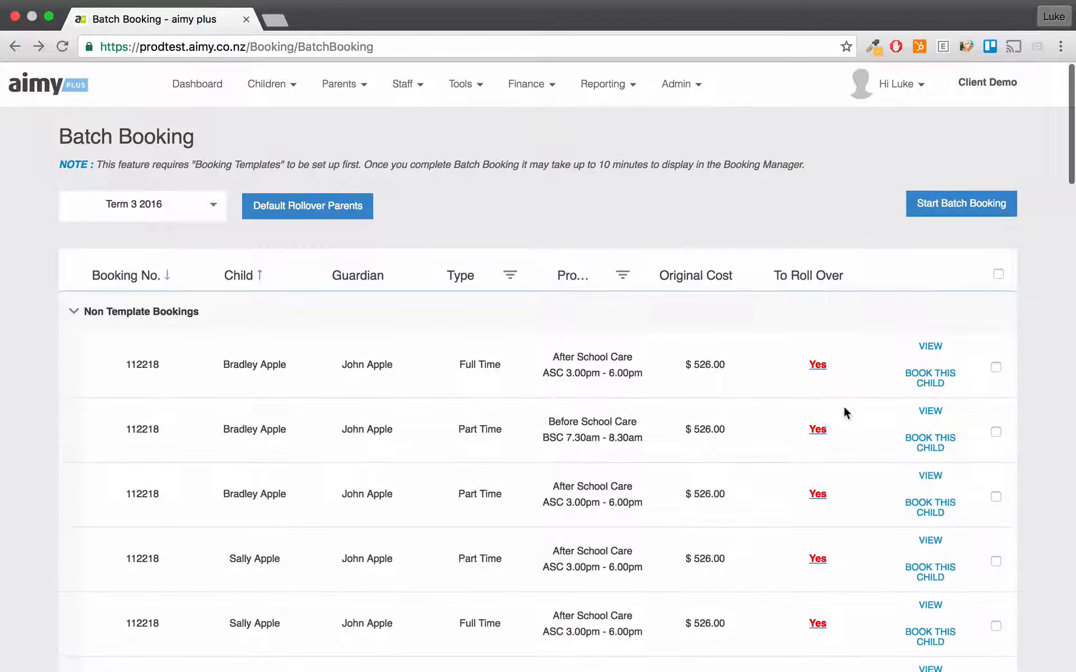
scroll(831, 399, "down", 8)
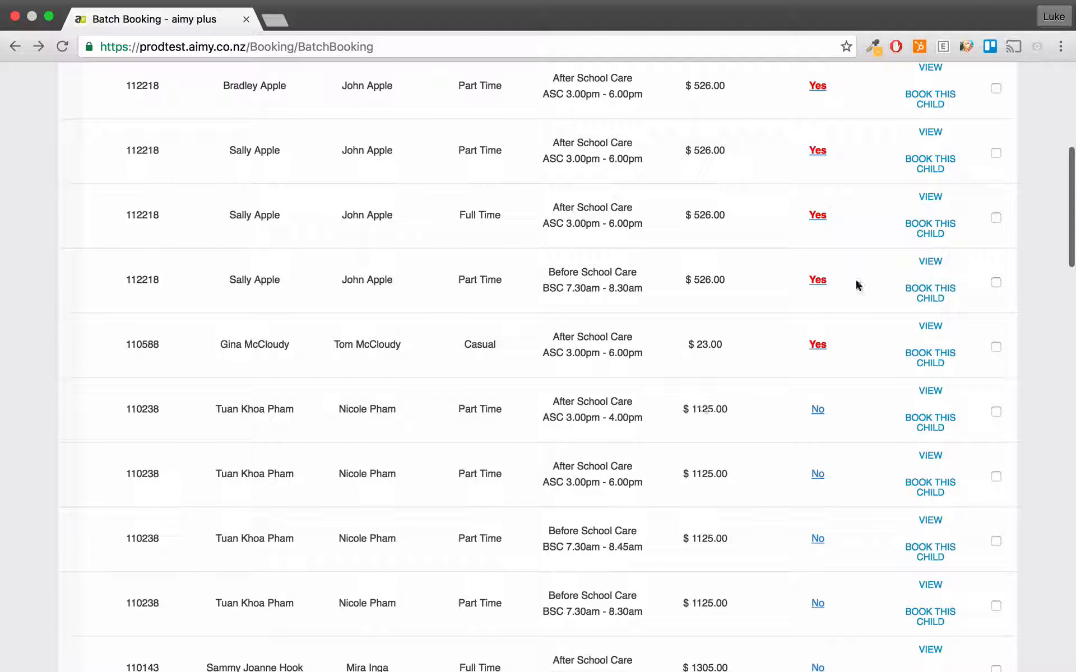
scroll(934, 367, "up", 3)
scroll(930, 392, "up", 4)
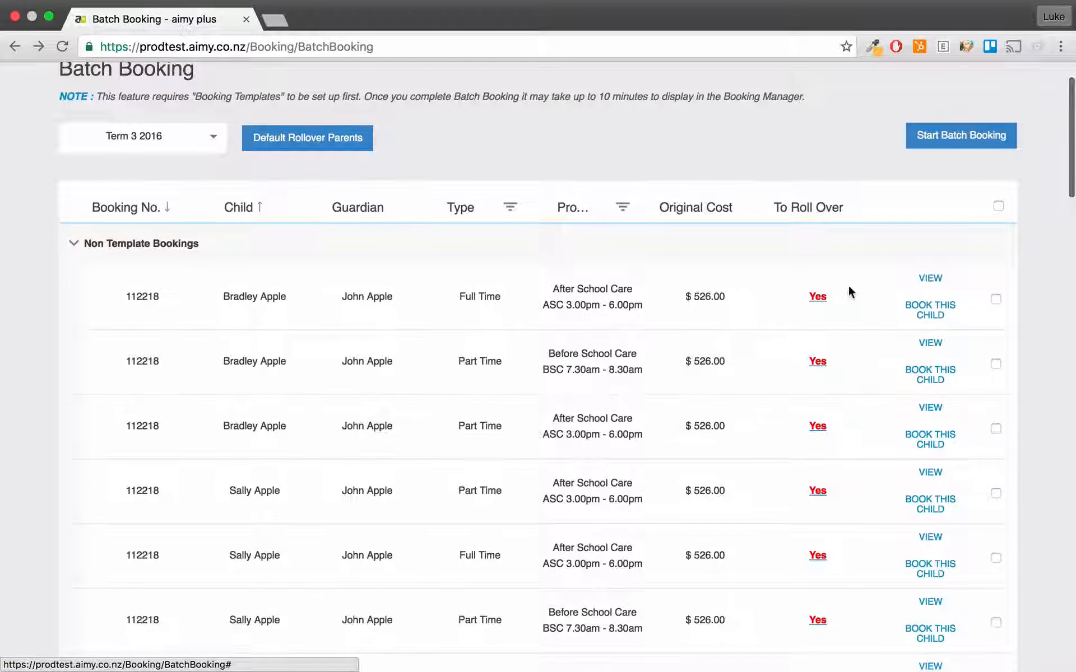
scroll(846, 291, "up", 2)
Open the Booking Manager and bring up the first parent's pending booking with its available actions
left_click(451, 89)
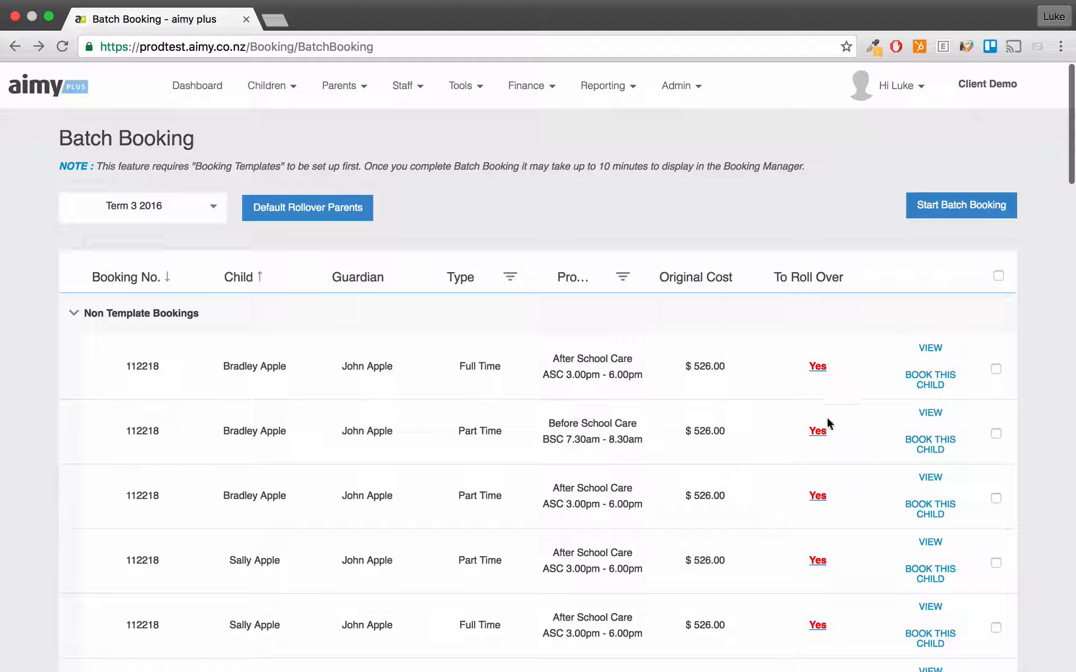
mouse_move(453, 107)
left_click(467, 145)
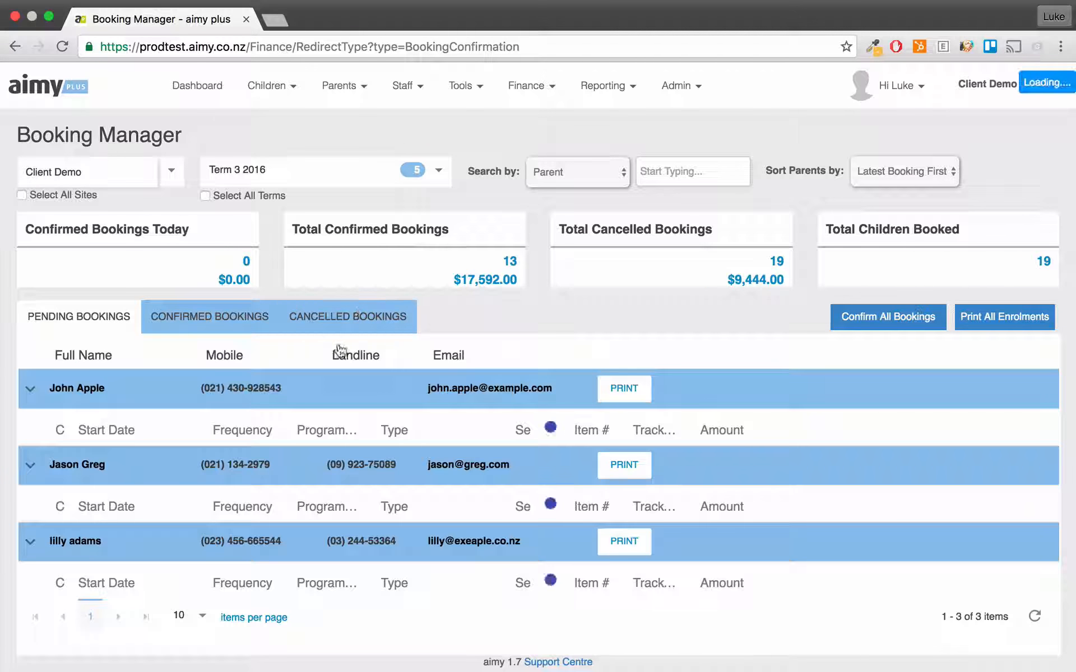
scroll(316, 374, "down", 1)
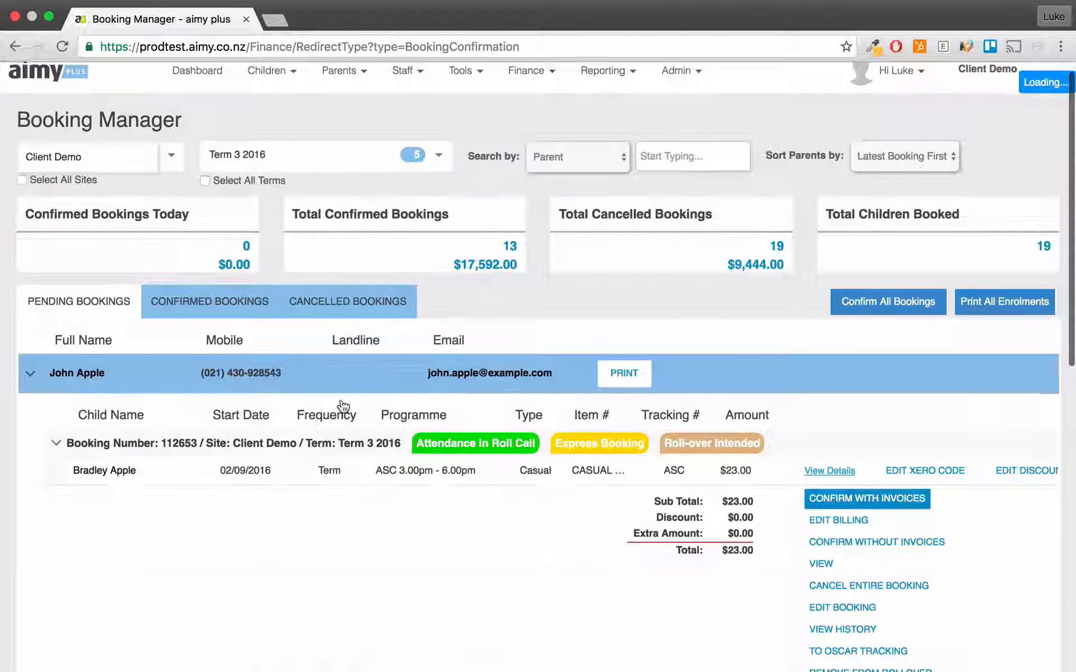
scroll(343, 409, "down", 5)
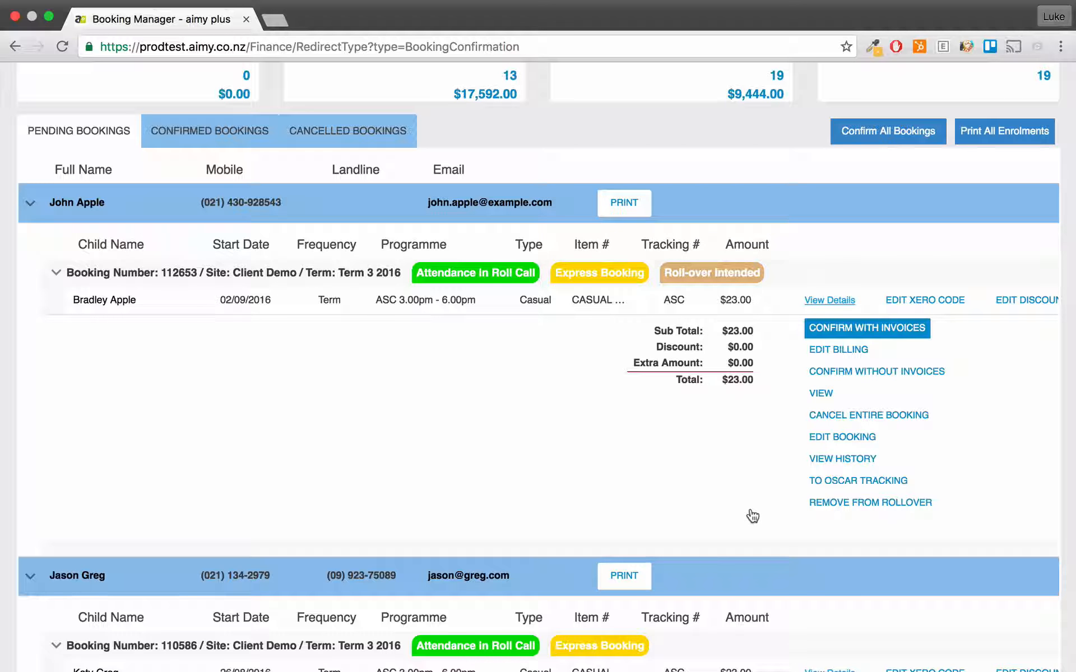
Remove the first parent's pending casual booking from rollover and confirm the removal
left_click(872, 502)
left_click(633, 279)
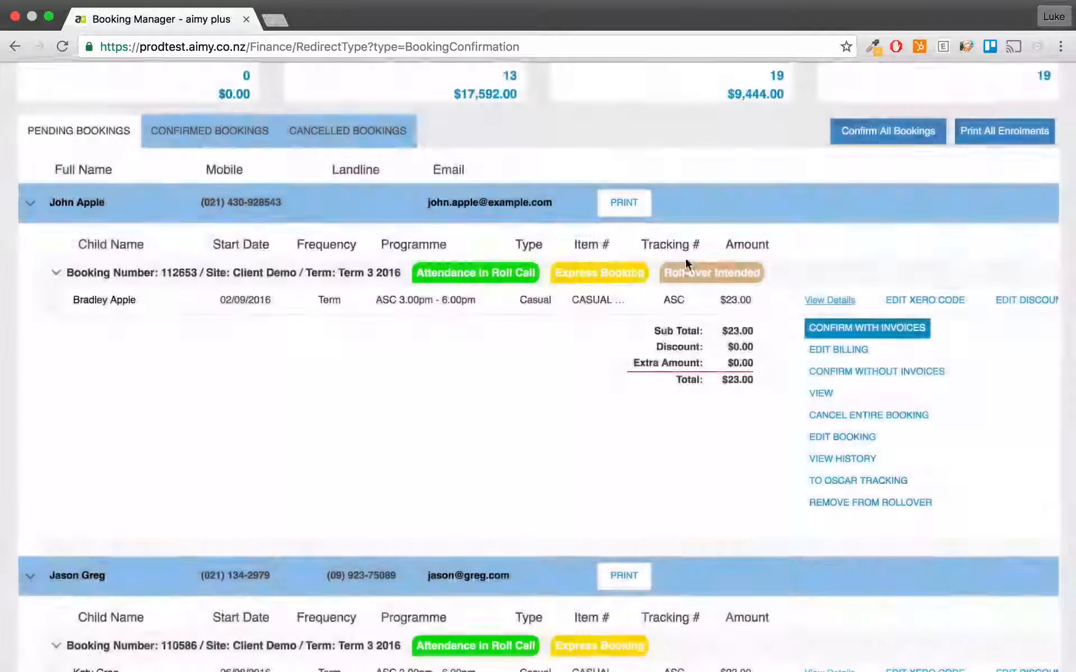
Add the first parent's pending casual booking to rollover again and check its Roll-over Intended tag
scroll(689, 357, "down", 3)
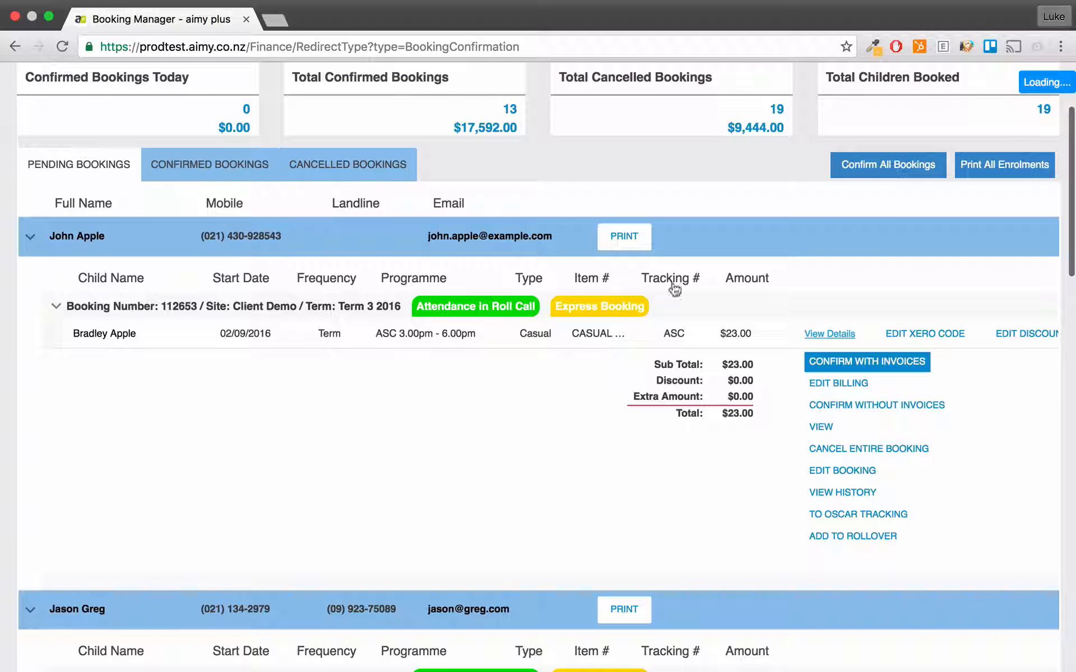
left_click(850, 538)
left_click(623, 281)
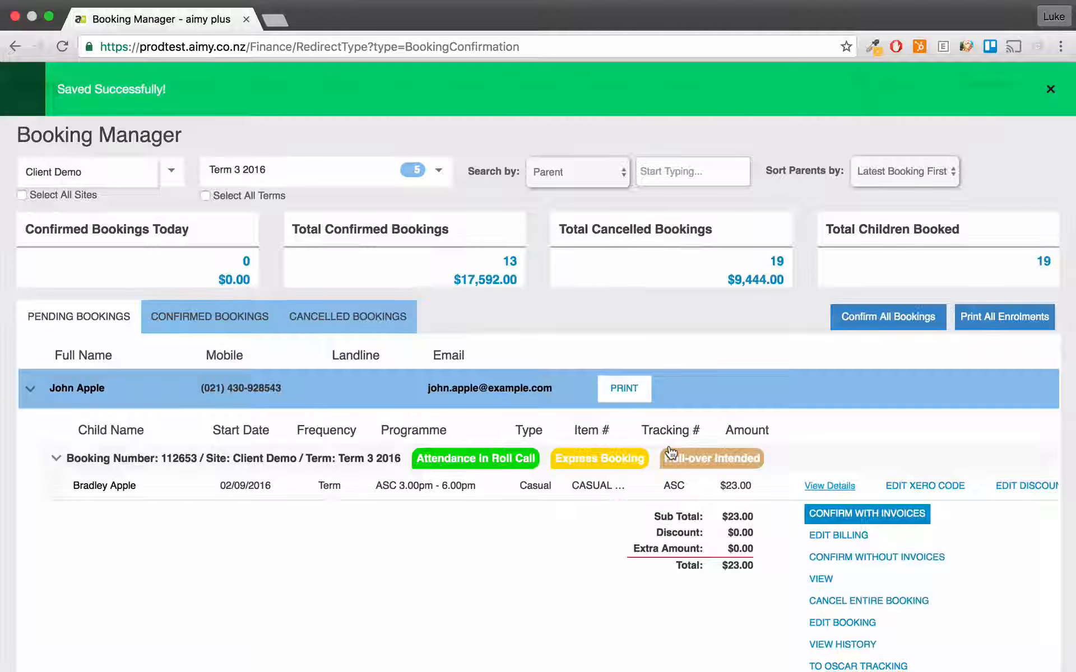
scroll(415, 445, "down", 2)
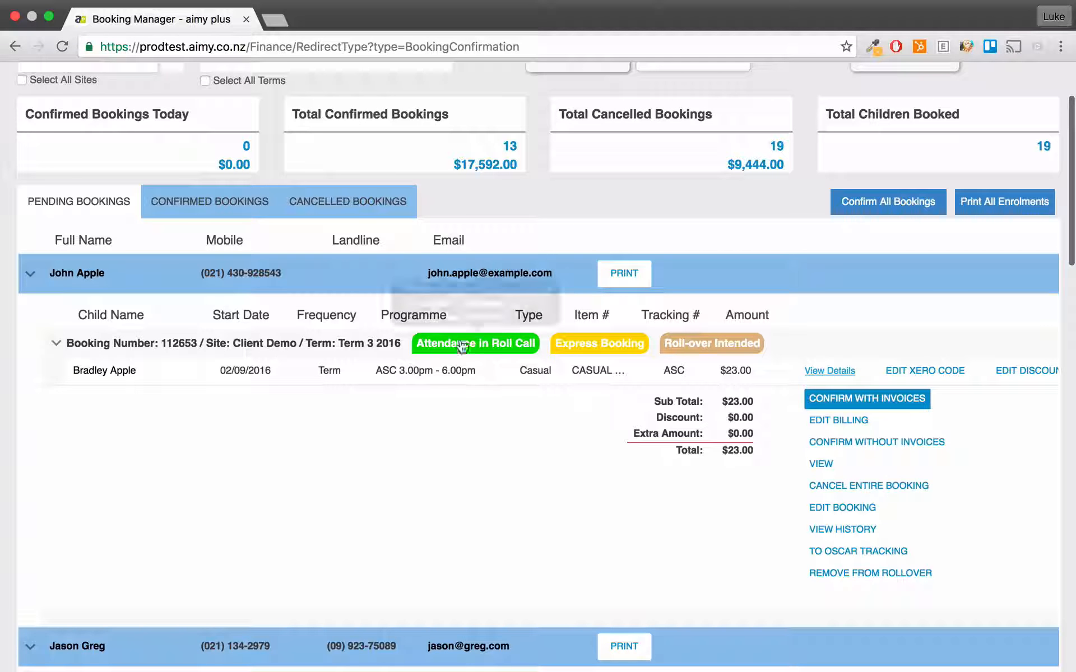
mouse_move(560, 357)
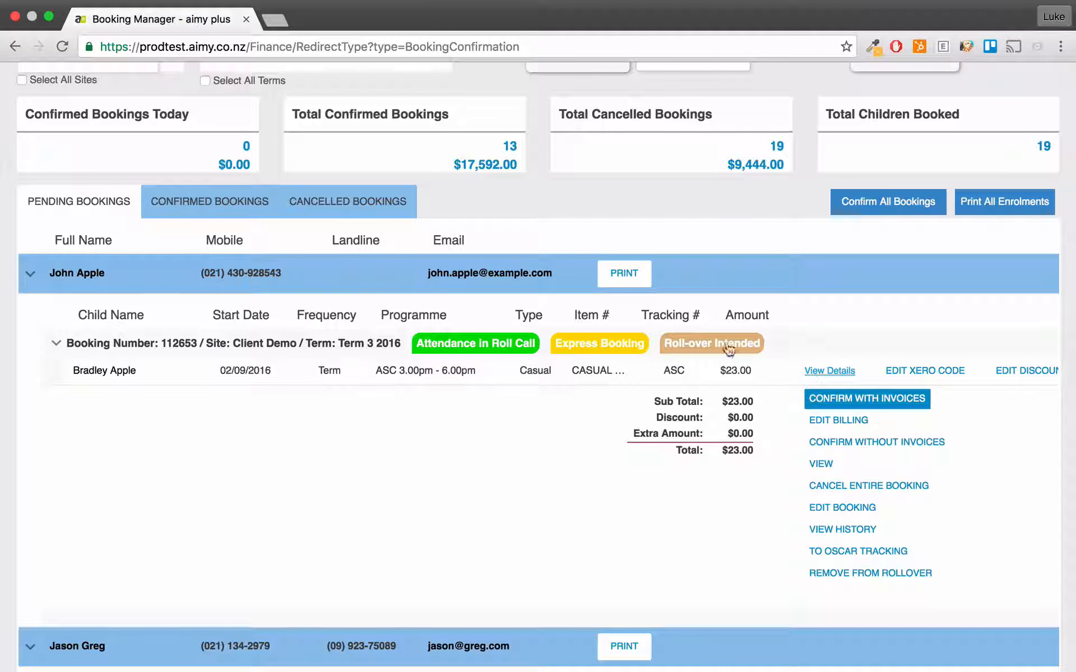
scroll(488, 552, "up", 4)
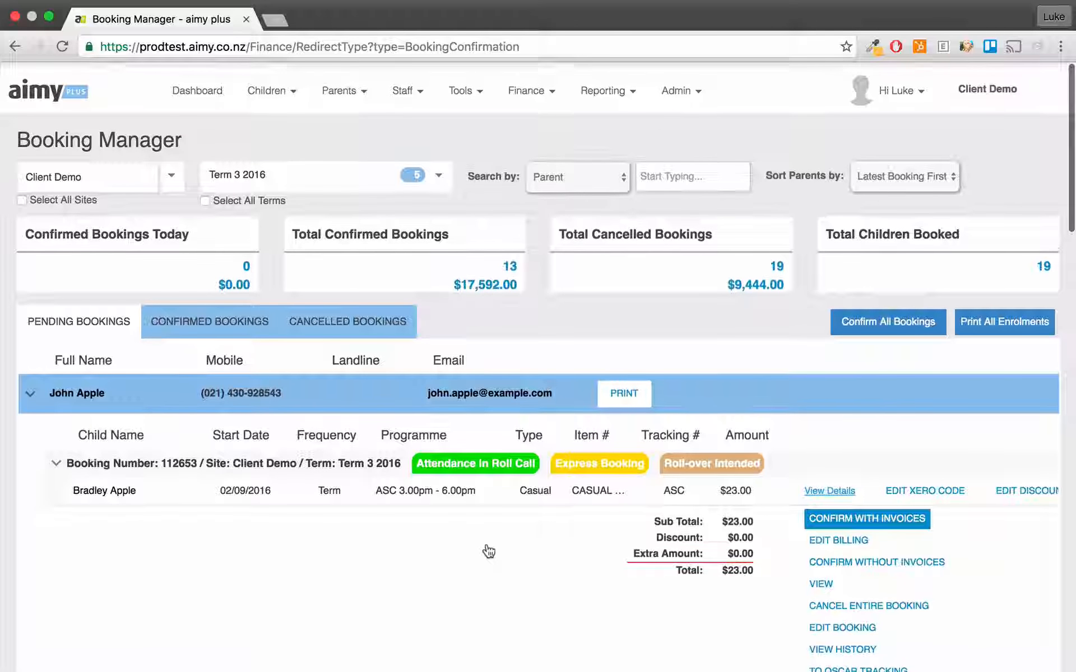